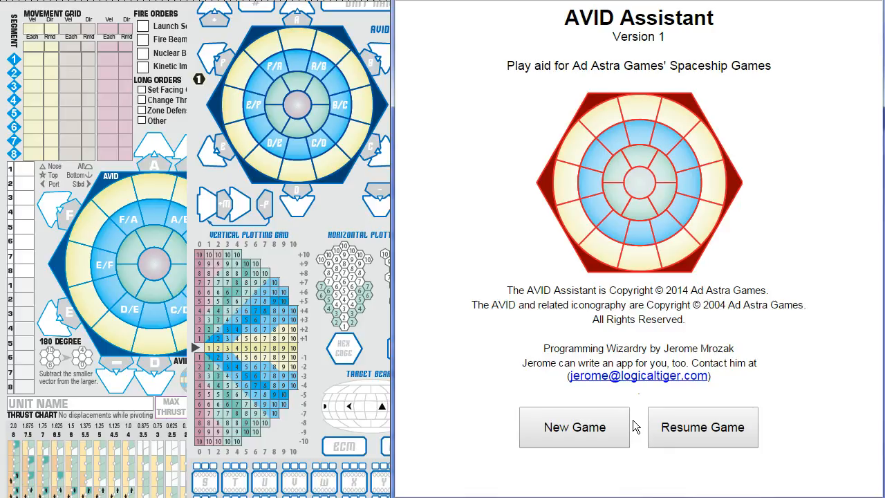
Start a new game and confirm removing all ships from the game
left_click(599, 428)
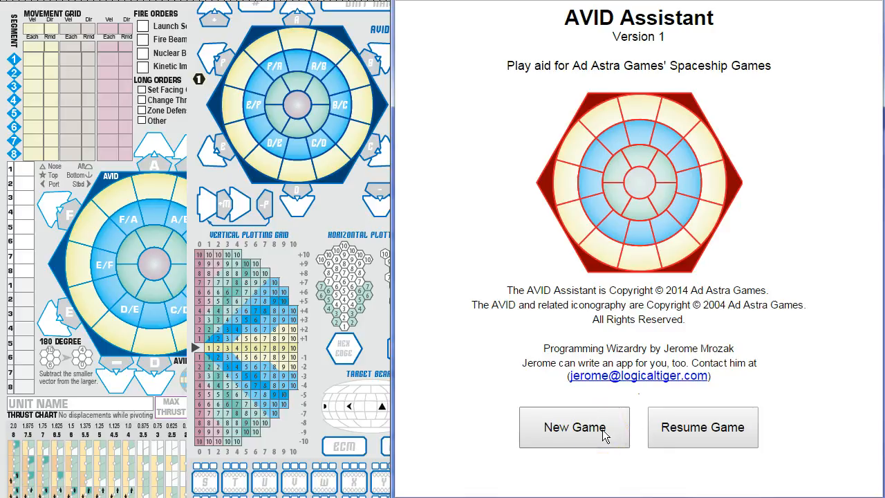
left_click(603, 433)
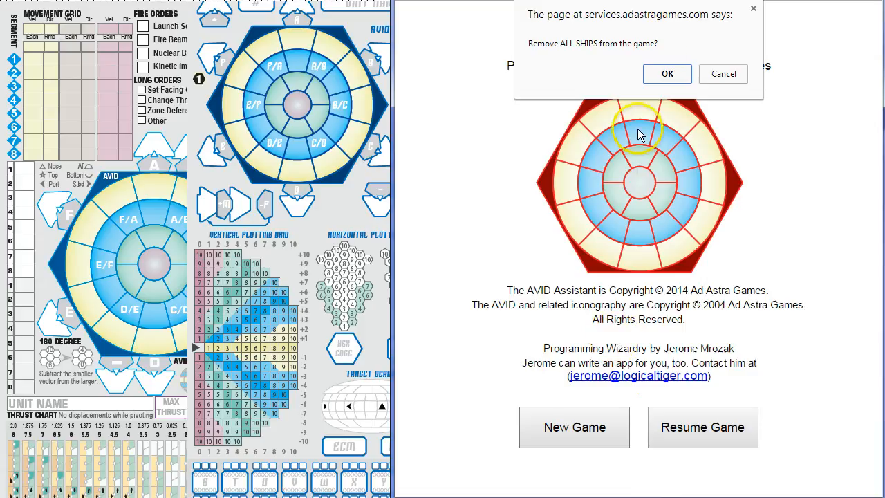
left_click(663, 76)
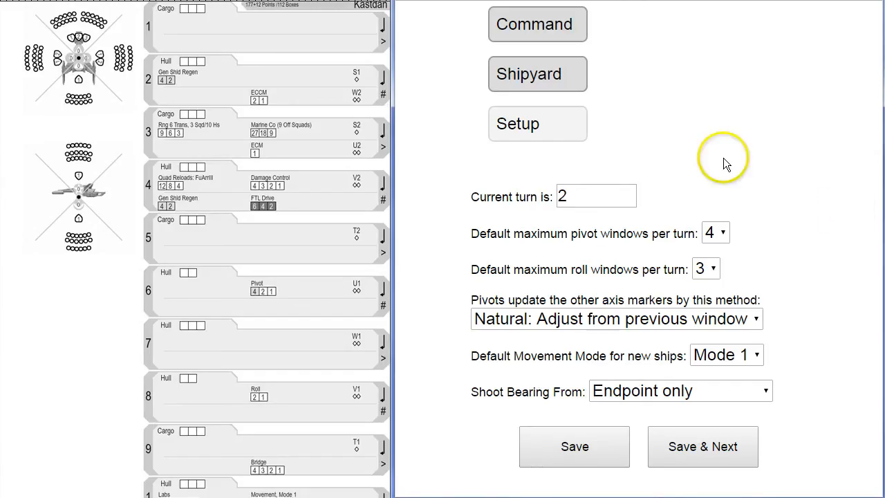
Set the current turn to 1 and the default maximum roll windows per turn to 2
left_click_drag(578, 195, 508, 195)
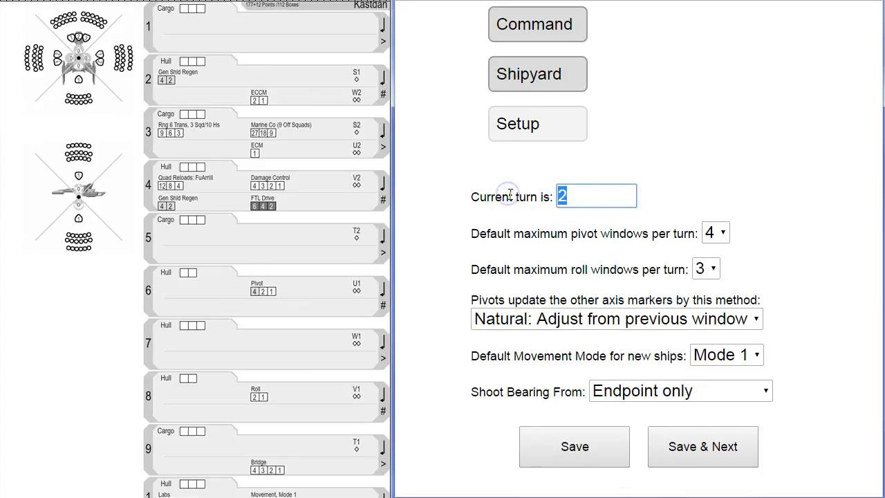
type("1")
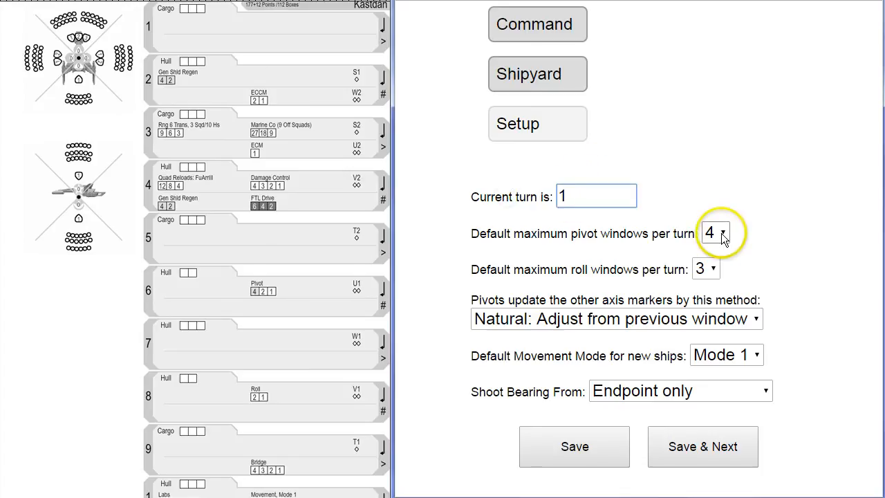
left_click(712, 271)
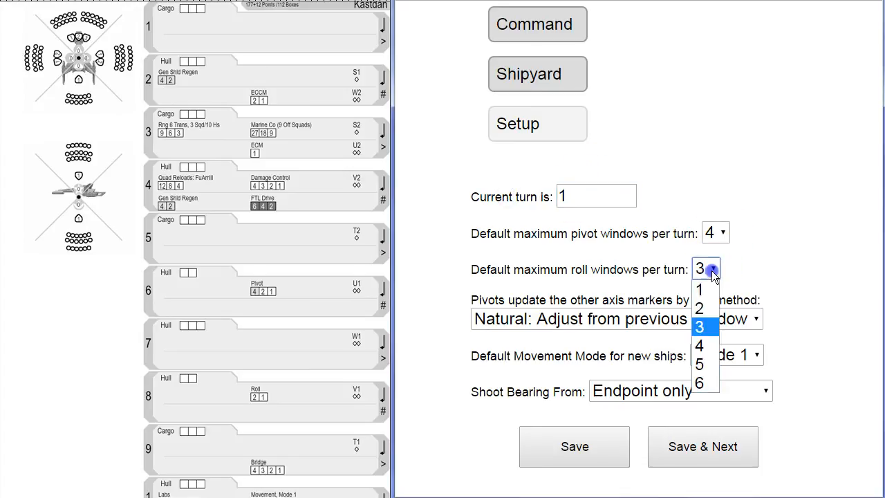
left_click(700, 311)
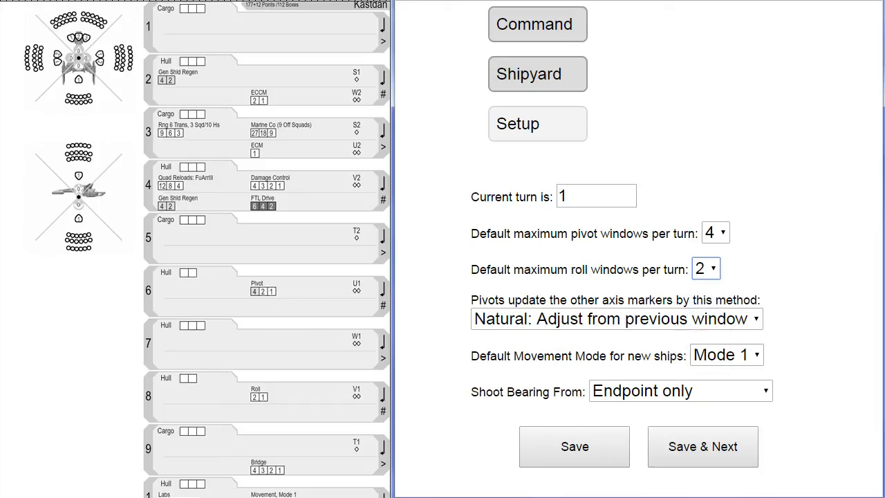
Keep Natural pivot updates, Movement Mode 1 and Endpoint only shoot bearings, and save the setup to proceed to the Shipyard
left_click(755, 320)
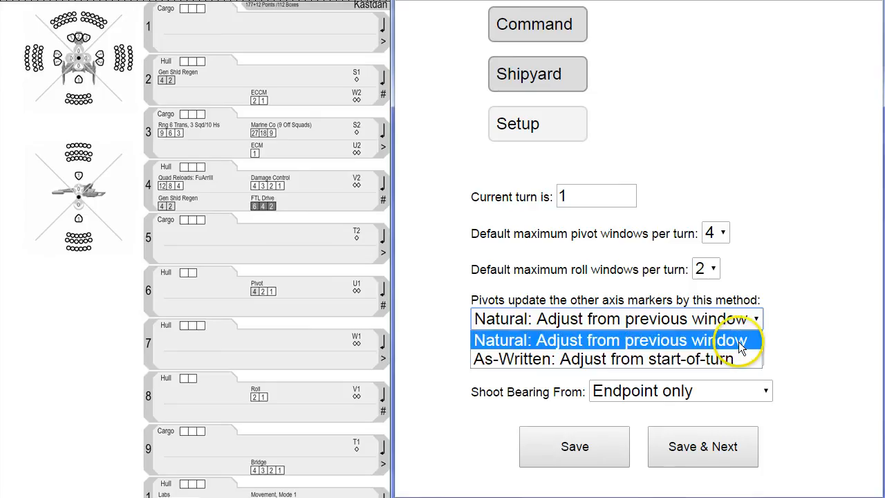
left_click(738, 341)
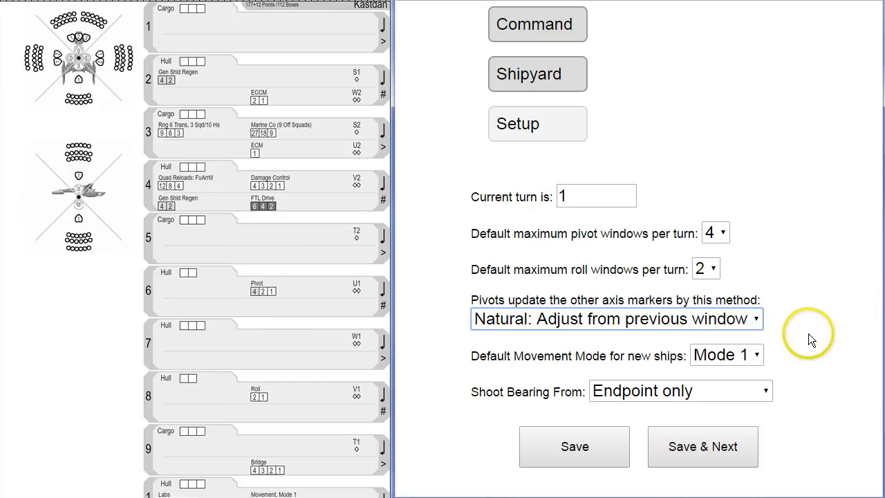
left_click(757, 356)
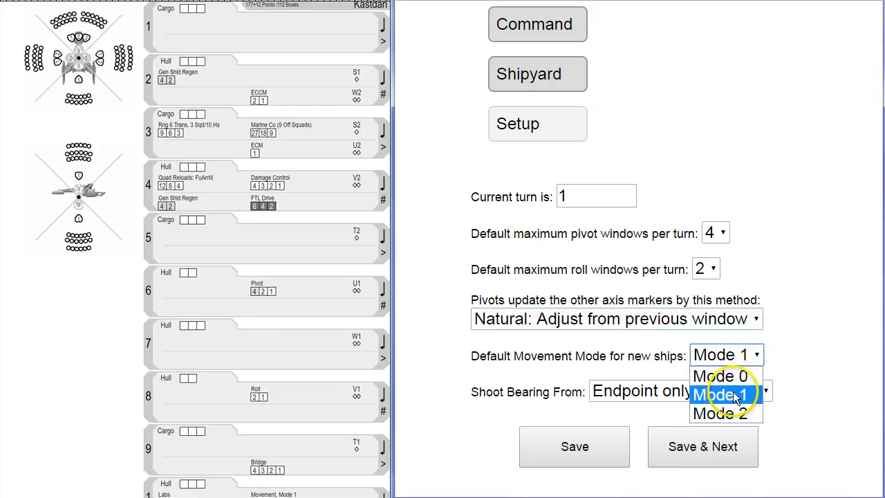
left_click(819, 375)
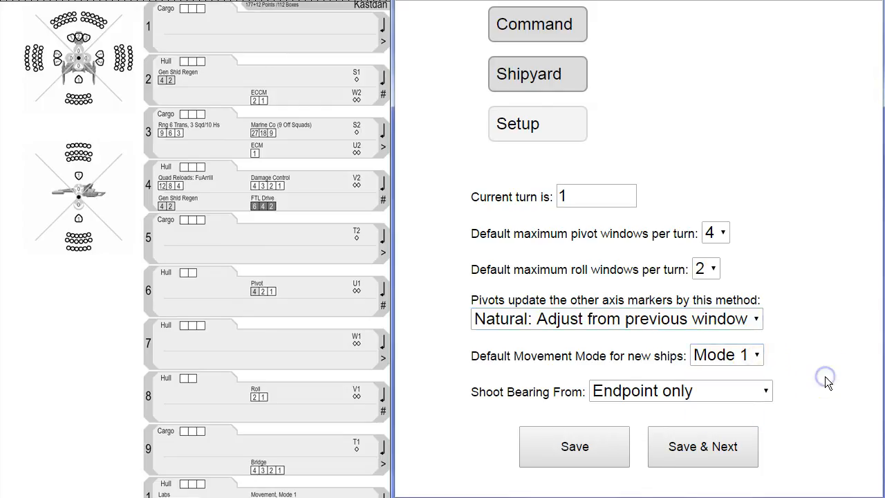
left_click(766, 393)
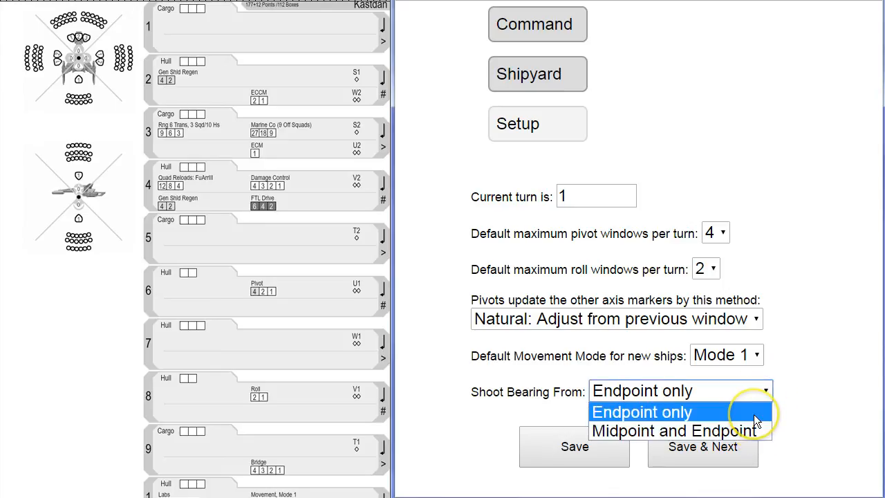
left_click(755, 413)
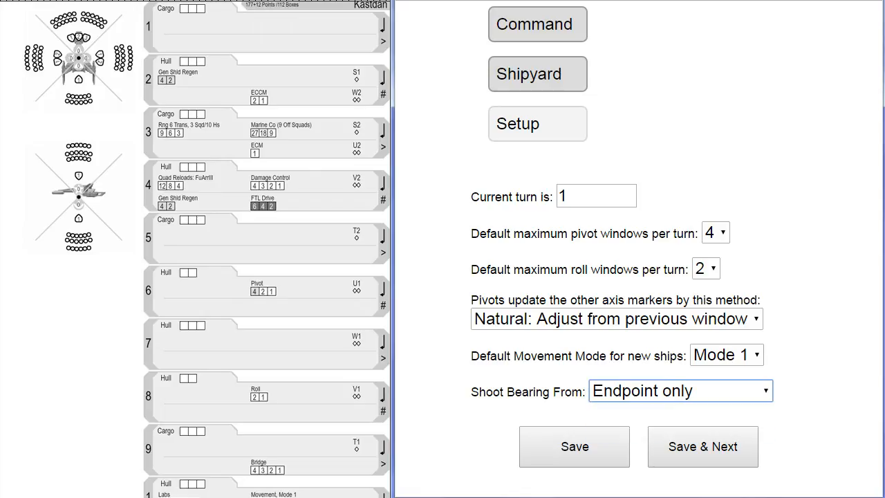
left_click(734, 437)
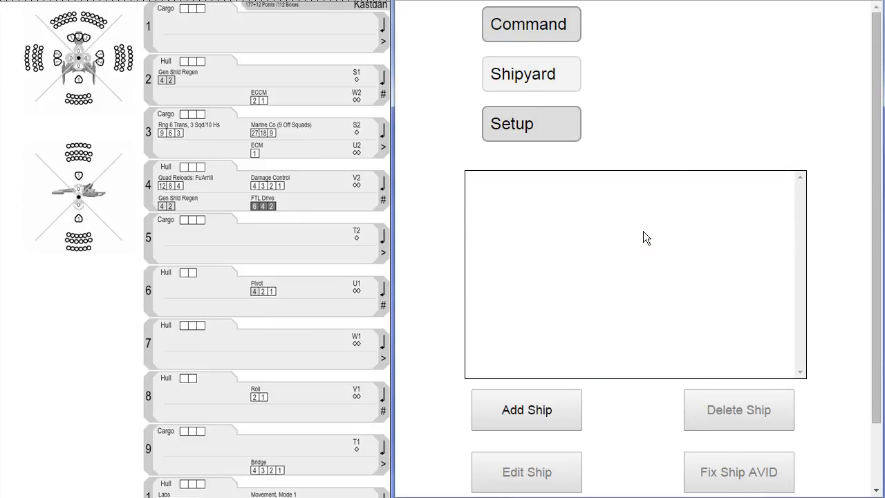
Begin adding a ship with the ship ID 01 and the name HMS Victory
left_click(529, 409)
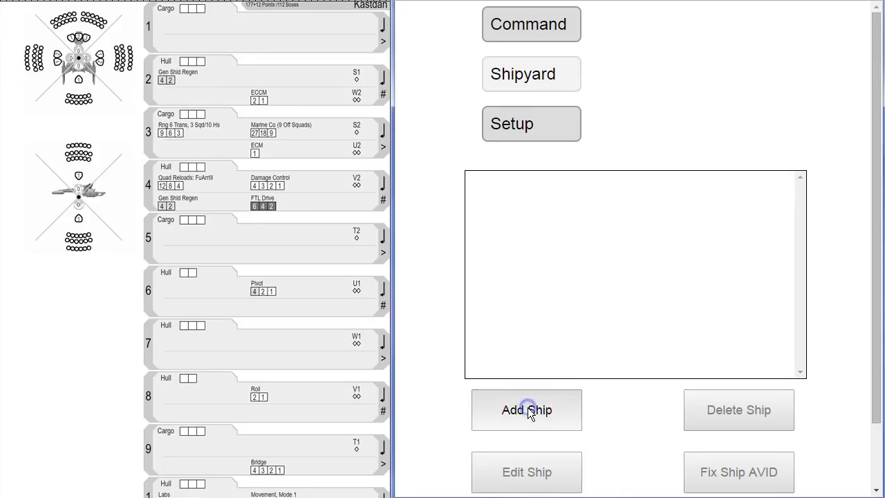
left_click(527, 56)
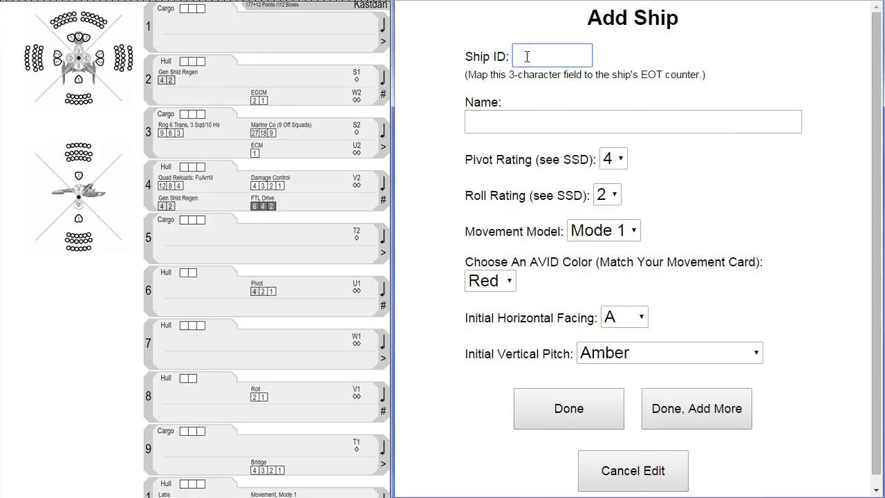
type("01")
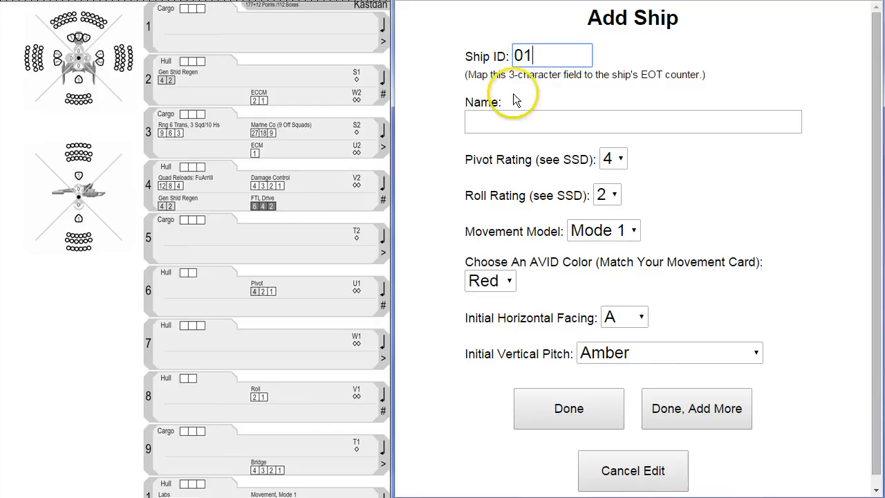
left_click(492, 121)
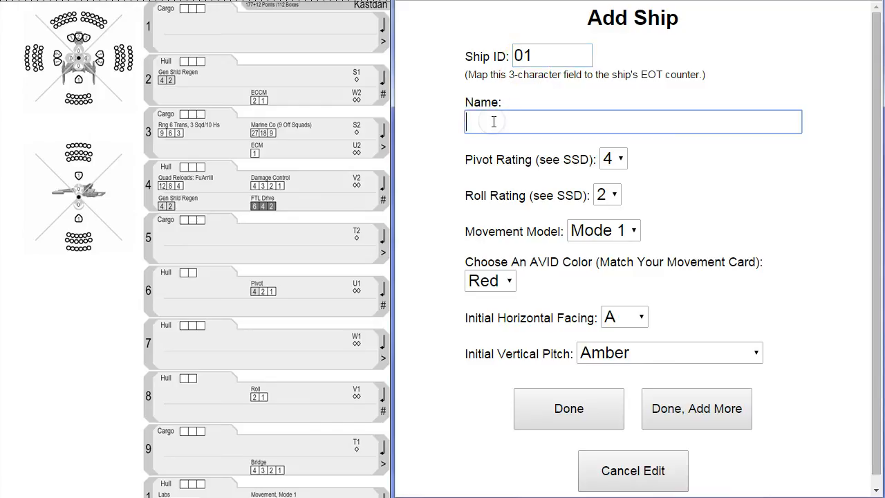
type("HMS Victory")
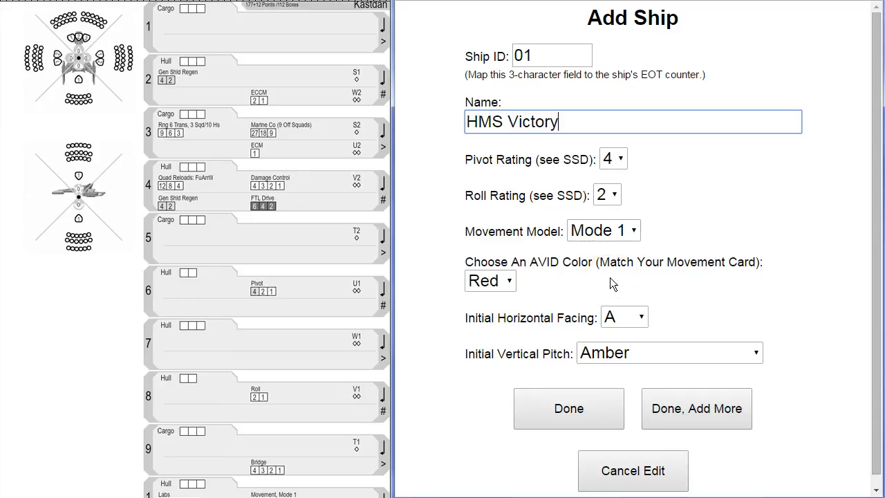
Give the ship a Blue AVID color and an initial horizontal facing of A, and finish adding it
left_click(503, 282)
left_click(484, 320)
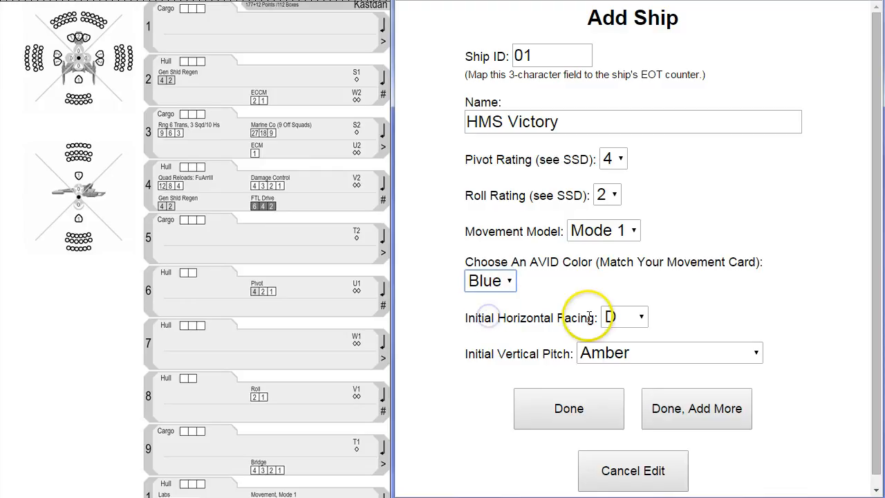
left_click(642, 318)
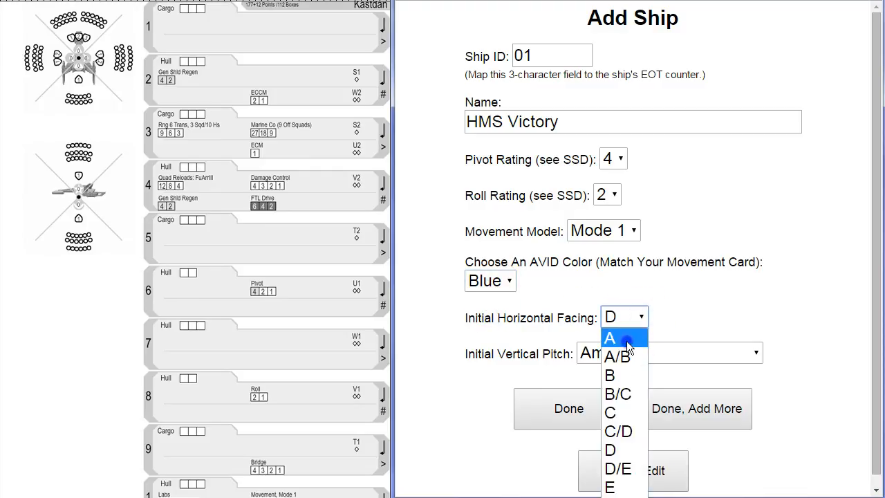
left_click(625, 337)
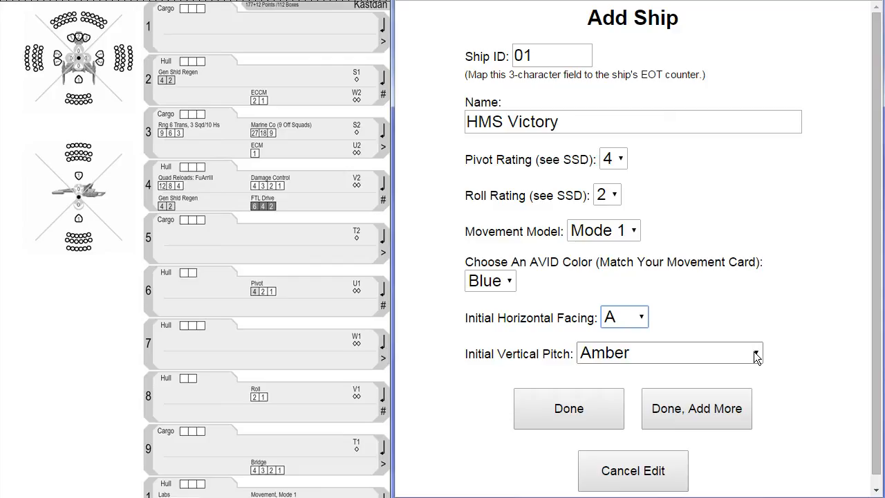
left_click(566, 409)
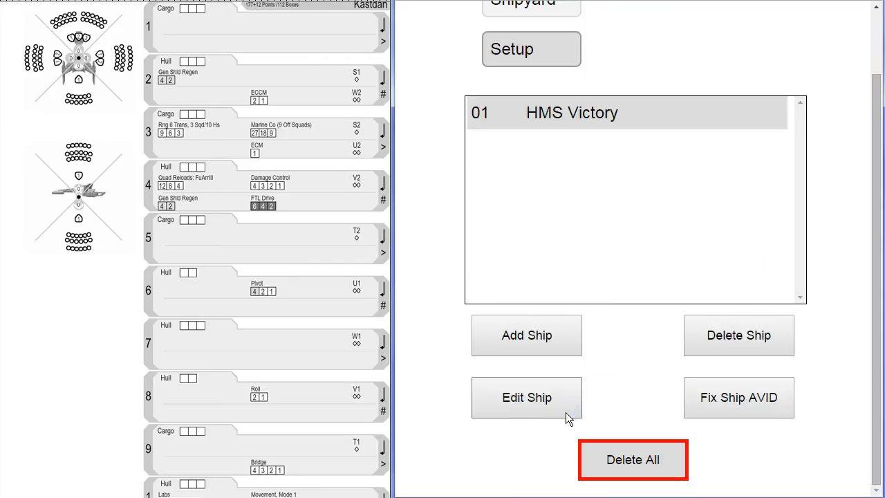
Go from the Shipyard to the fleet's Command page
left_click(605, 431)
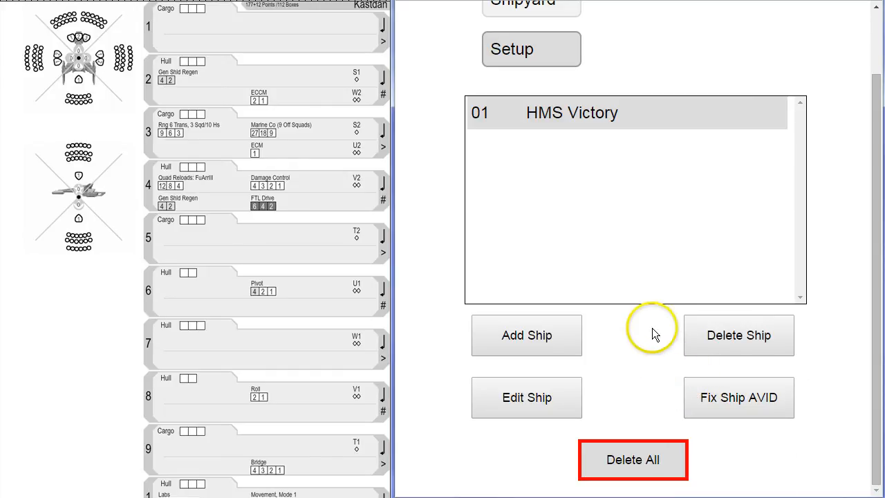
scroll(654, 335, "up", 2)
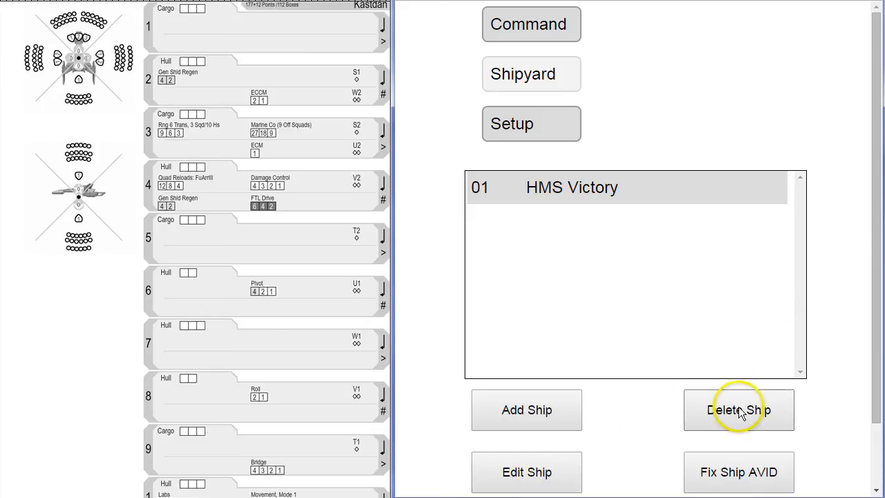
left_click(546, 26)
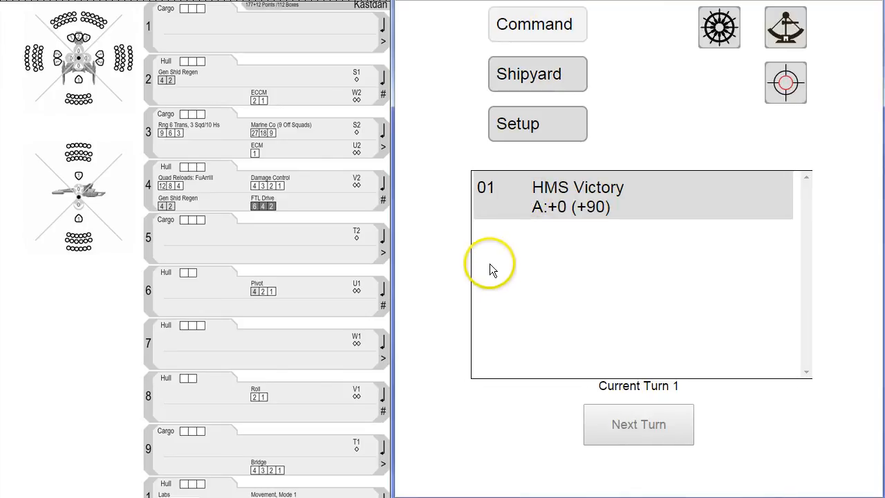
Examine HMS Victory's name and orientation in the fleet list and the available helm, bearing and targeting tools
left_click(531, 188)
left_click_drag(531, 188, 636, 185)
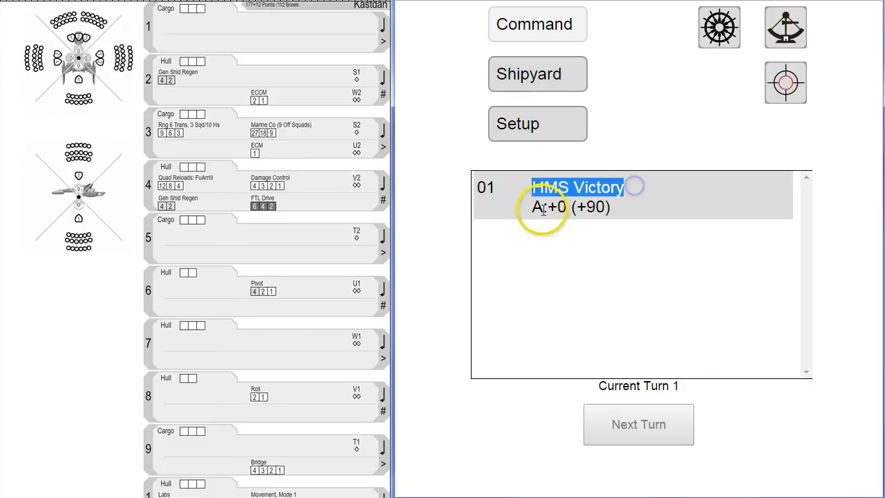
left_click_drag(536, 206, 613, 205)
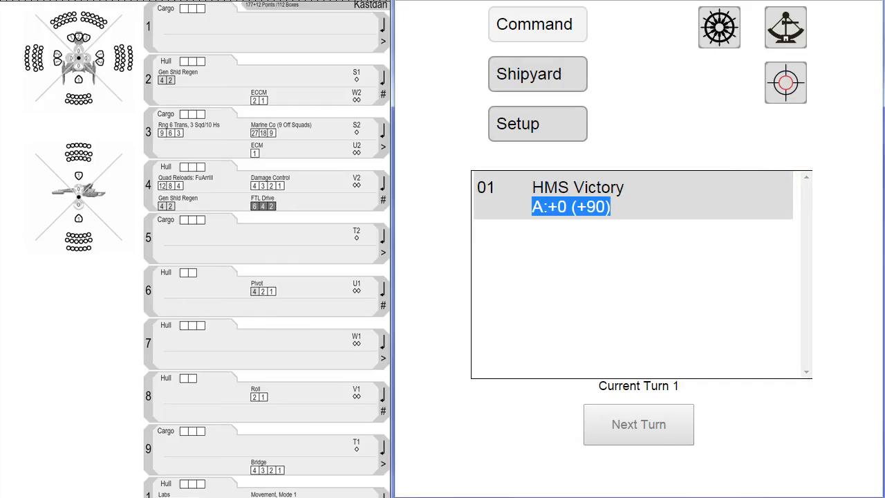
left_click(687, 116)
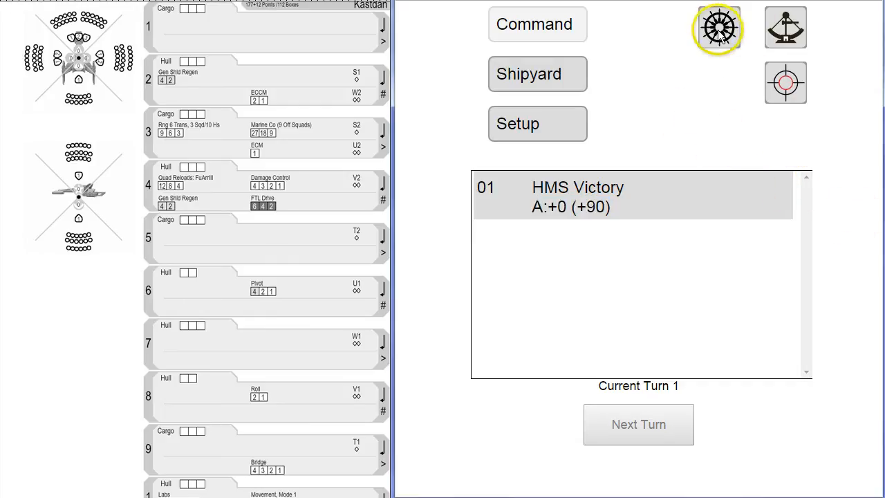
left_click(788, 36)
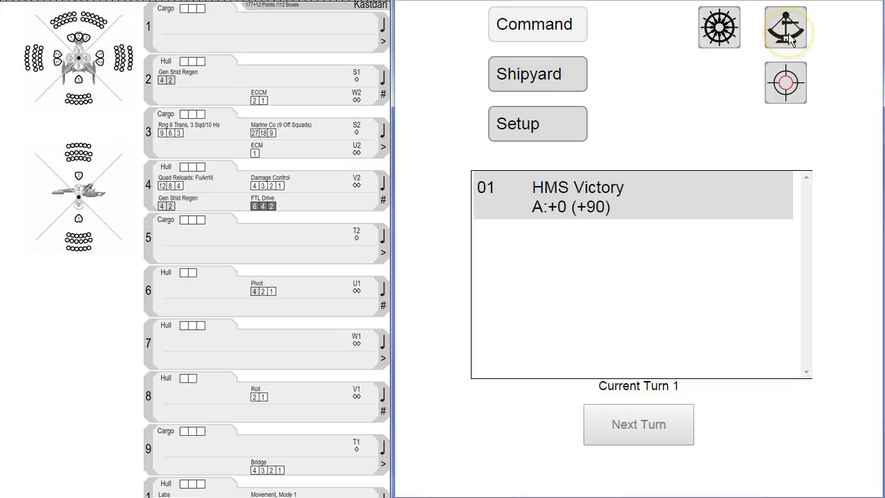
left_click(787, 89)
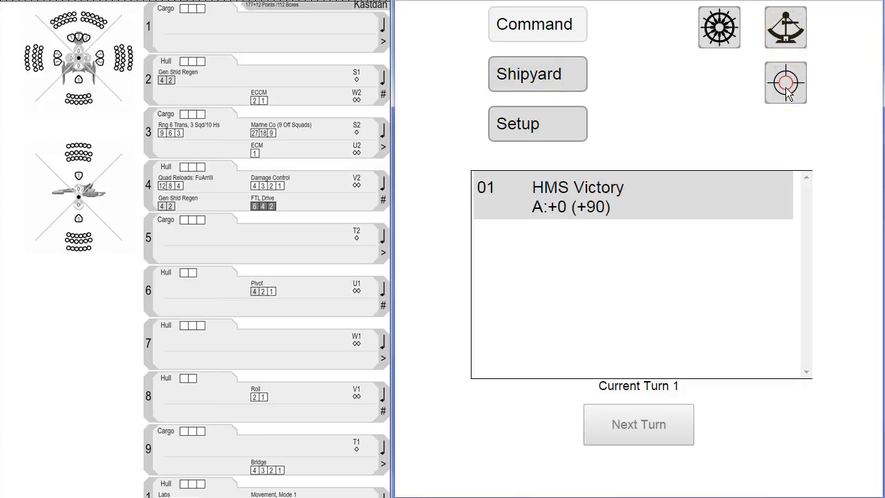
left_click(743, 109)
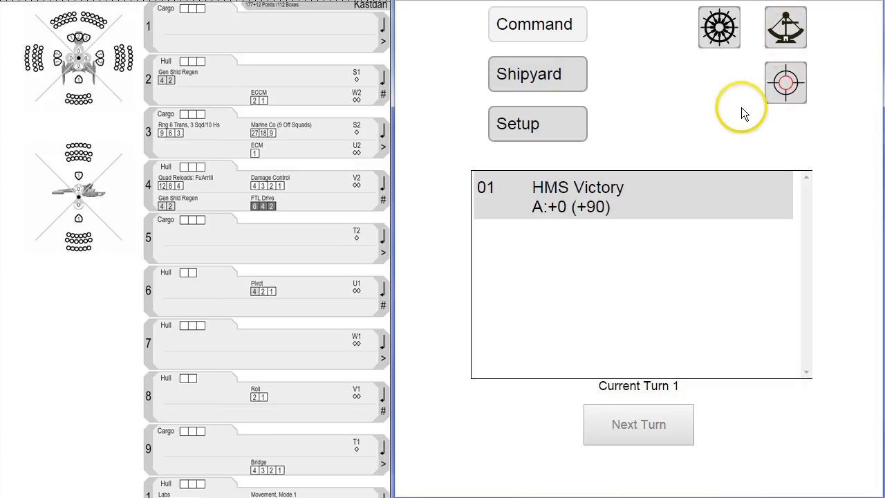
Open the helm for HMS Victory and pivot its nose to the lower-hemisphere blue A/B window
left_click(717, 40)
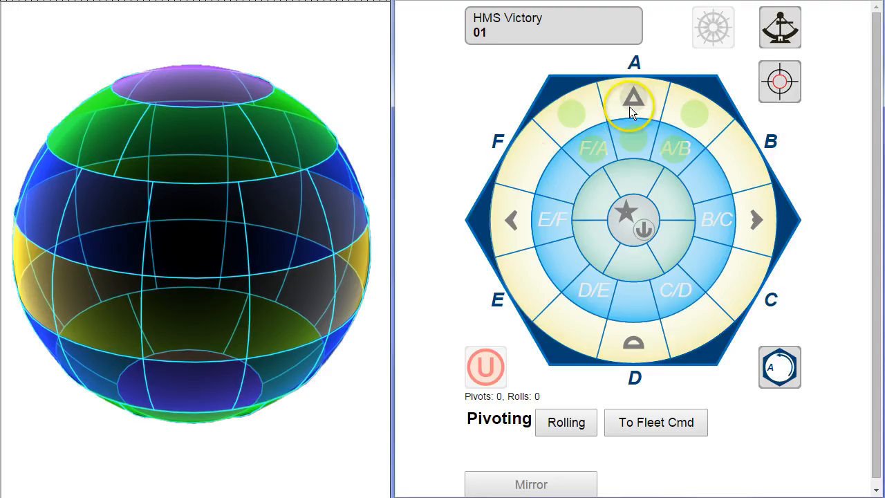
left_click(553, 86)
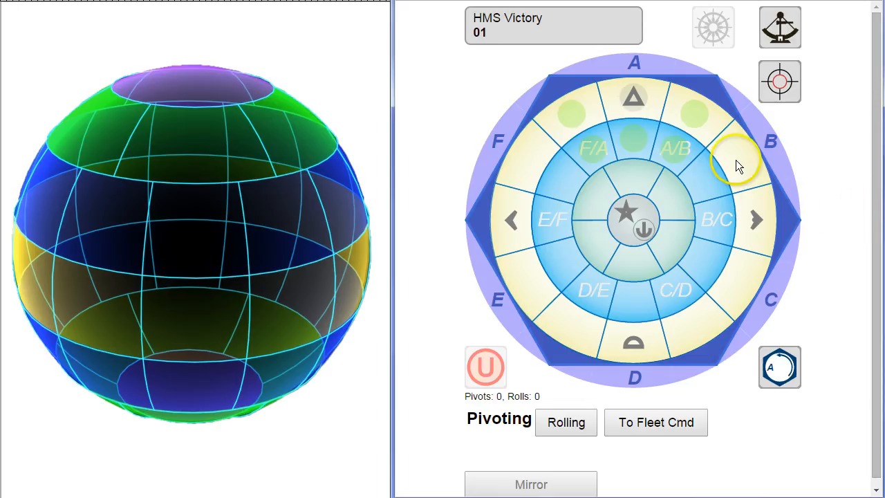
left_click(669, 152)
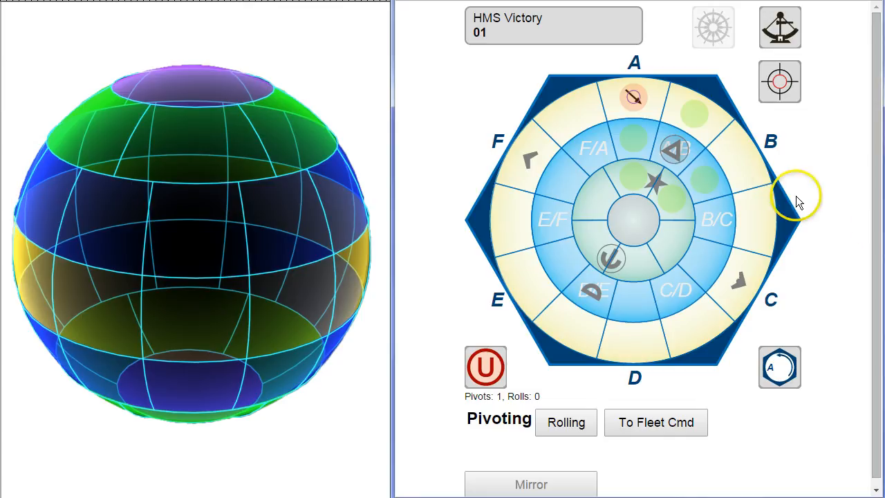
Pivot the nose to the lower-hemisphere green B window and undo both plotted pivots
left_click(671, 200)
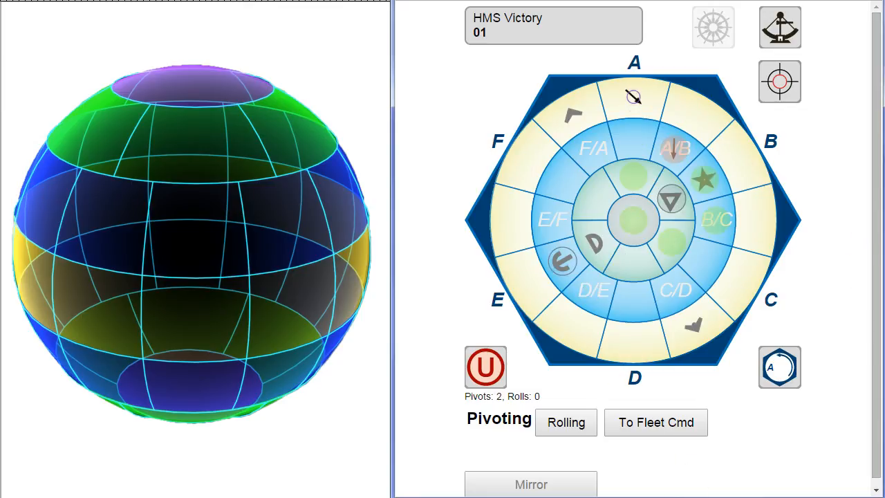
left_click(484, 370)
left_click(484, 370)
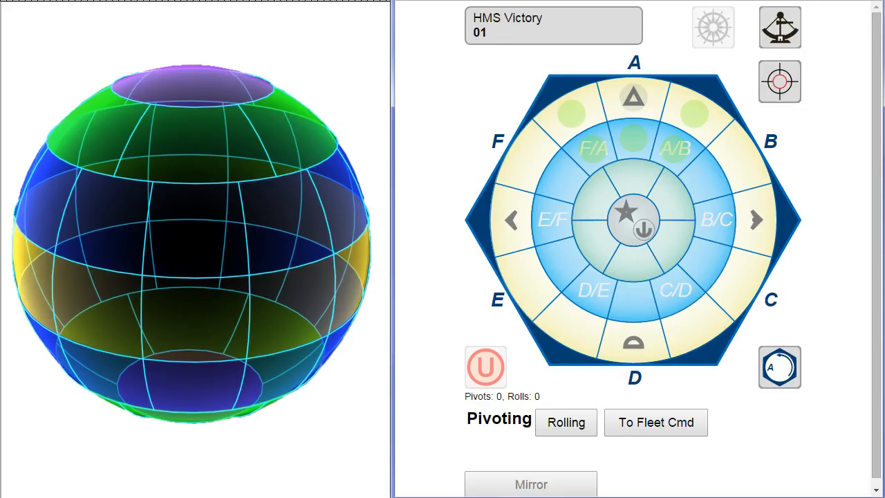
Pivot the nose three windows to blue E/F and roll the wing at D two windows to the green C/D boundary
left_click(573, 119)
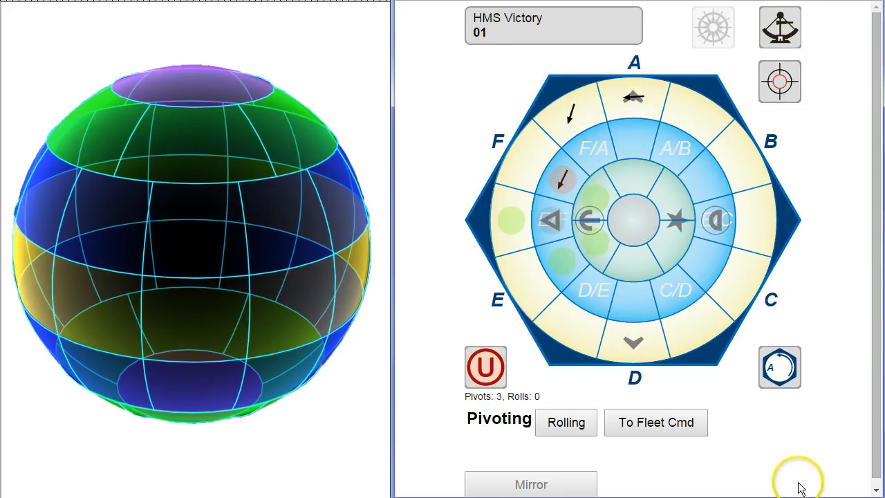
left_click(566, 426)
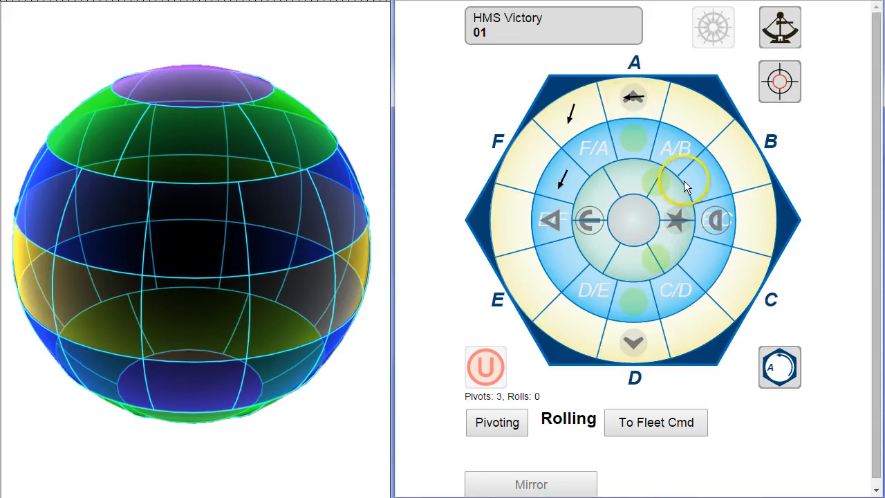
left_click(631, 306)
left_click(660, 261)
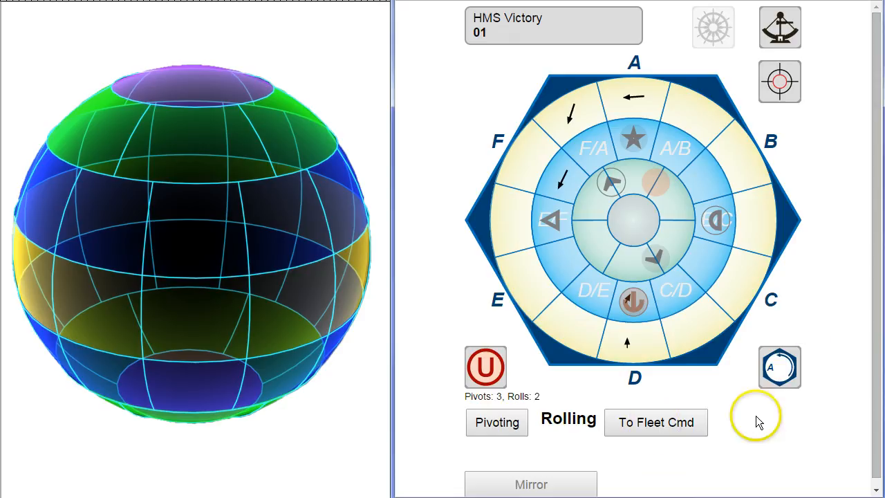
Return to Fleet Command and advance the game to the next turn
left_click(630, 429)
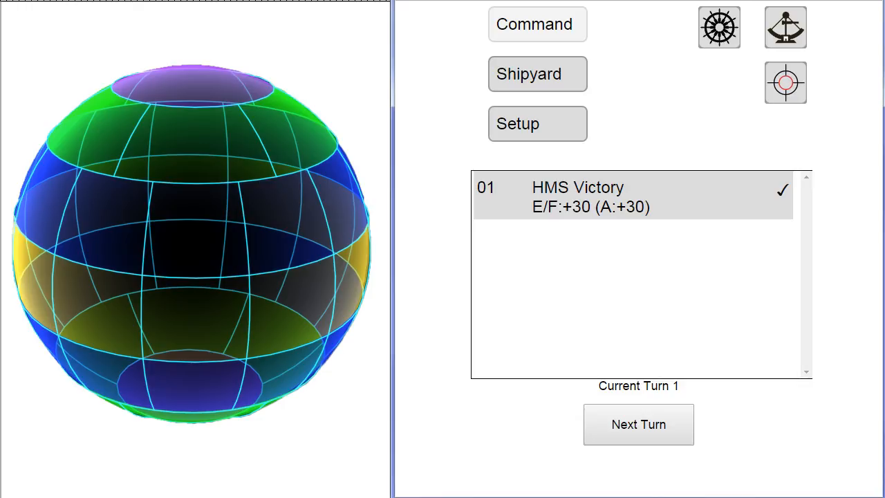
left_click(636, 440)
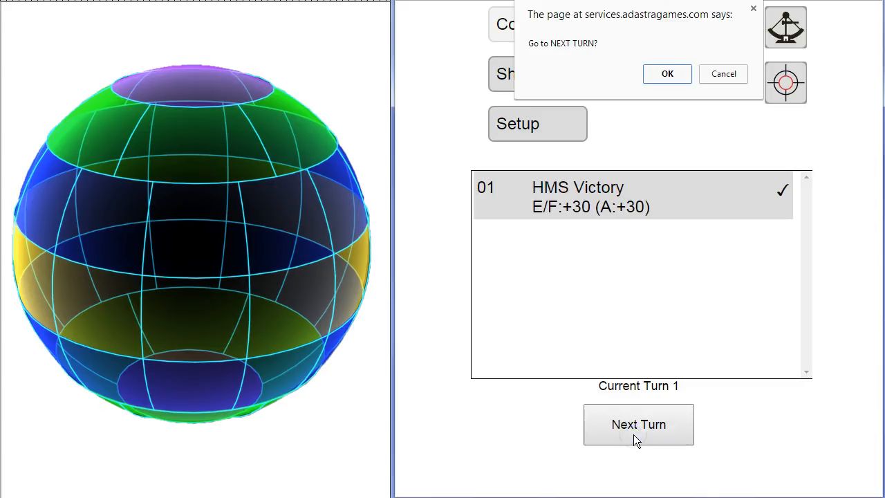
left_click(668, 73)
Open the helm for HMS Victory and rotate the AVID through its orientations until A is uppermost again
left_click(711, 27)
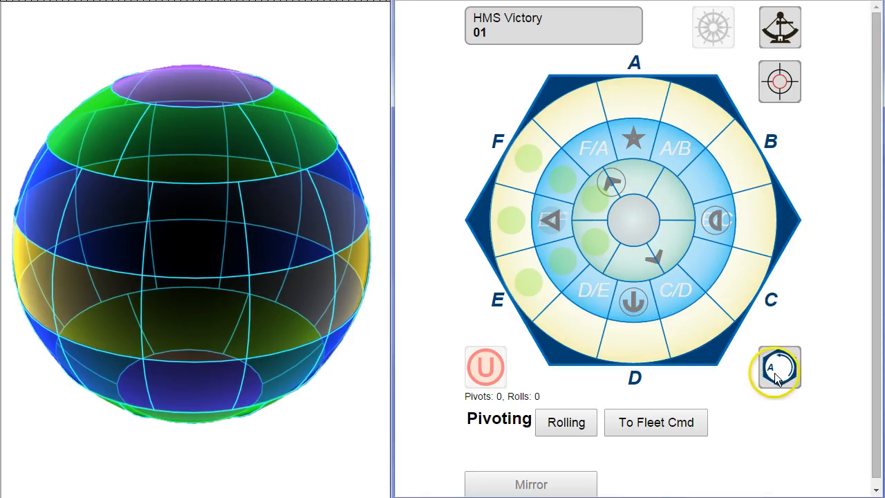
left_click(763, 353)
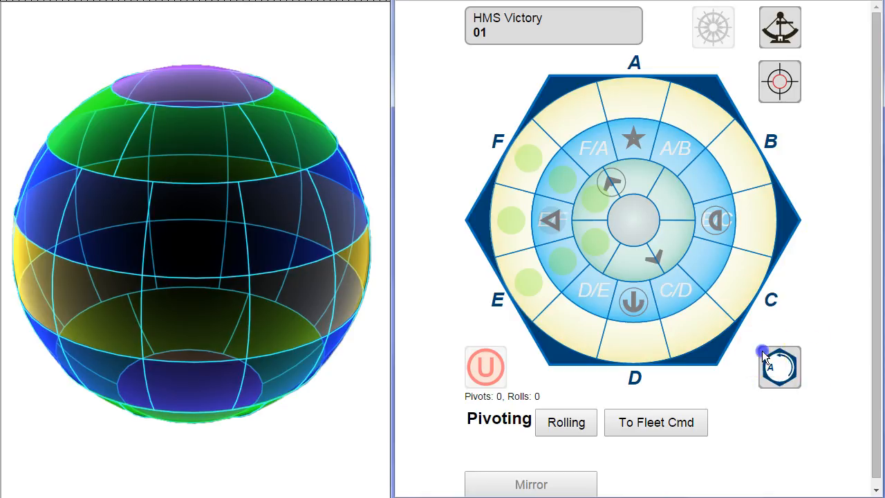
left_click(763, 354)
left_click(763, 354)
left_click(763, 354)
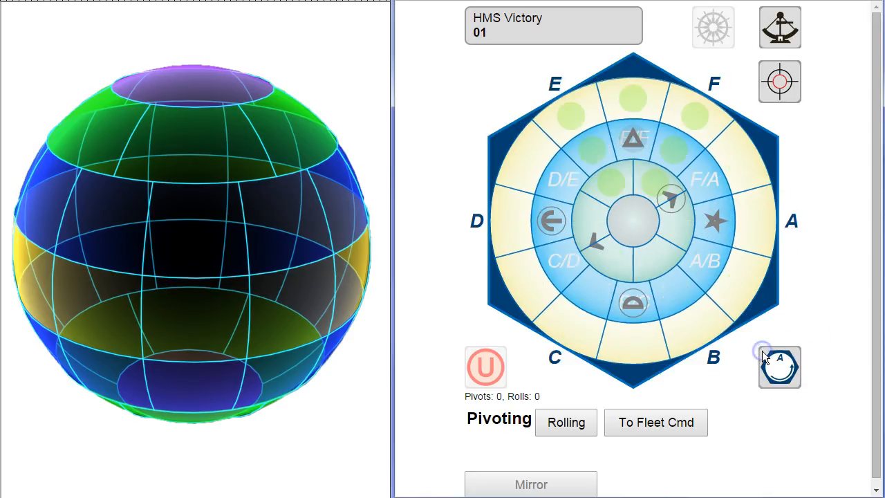
left_click(763, 354)
left_click(763, 354)
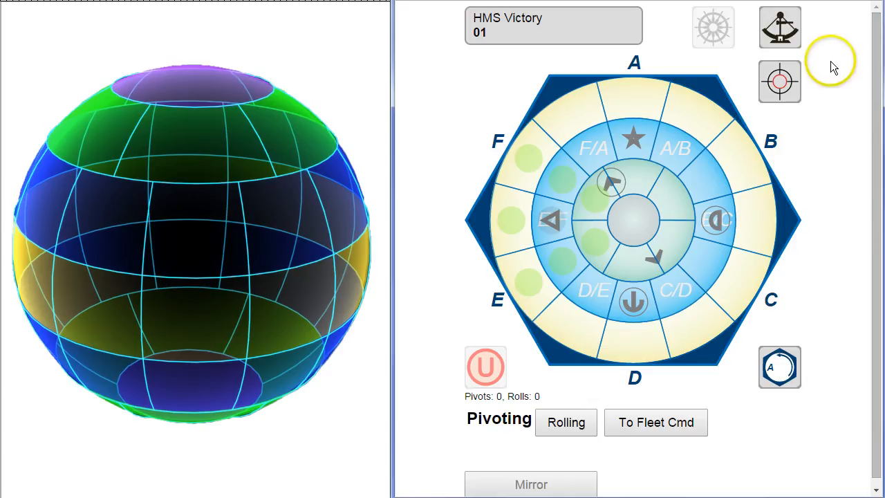
Open the bearing tool and set a horizontal target distance of 9 in direction D/E
left_click(792, 33)
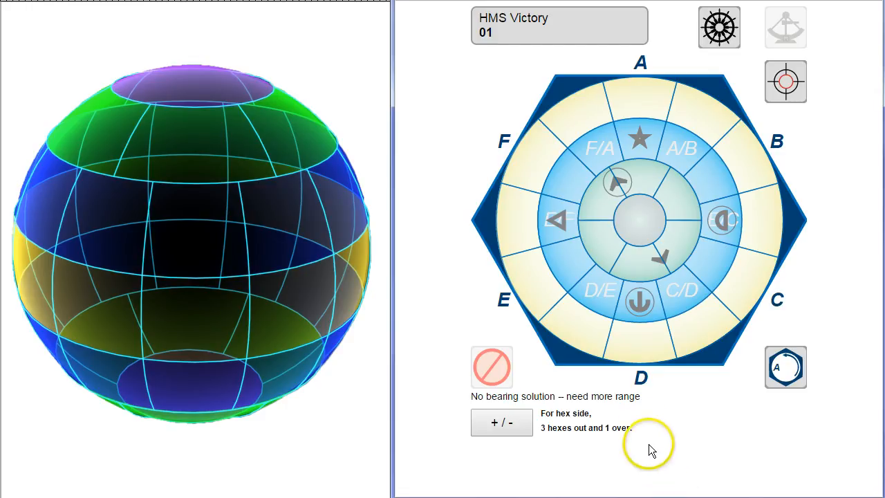
left_click_drag(642, 430, 543, 413)
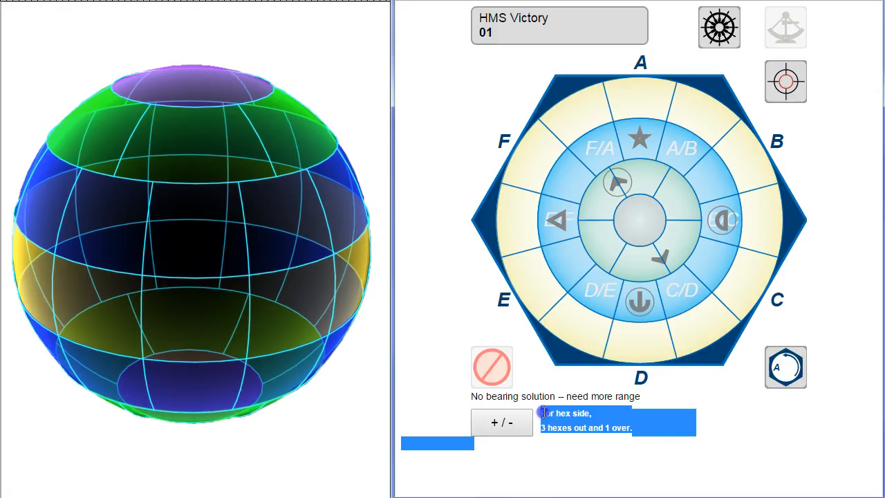
left_click(642, 421)
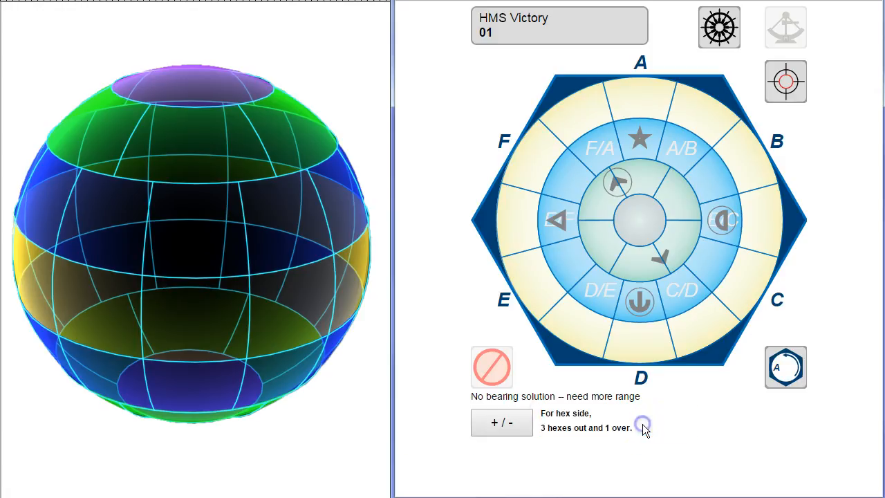
left_click(563, 408)
left_click(567, 326)
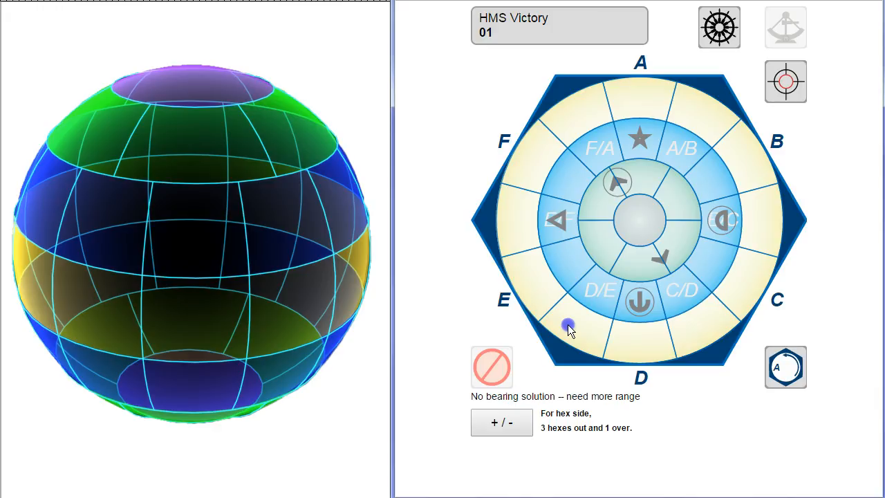
left_click_drag(528, 397, 579, 398)
left_click(586, 368)
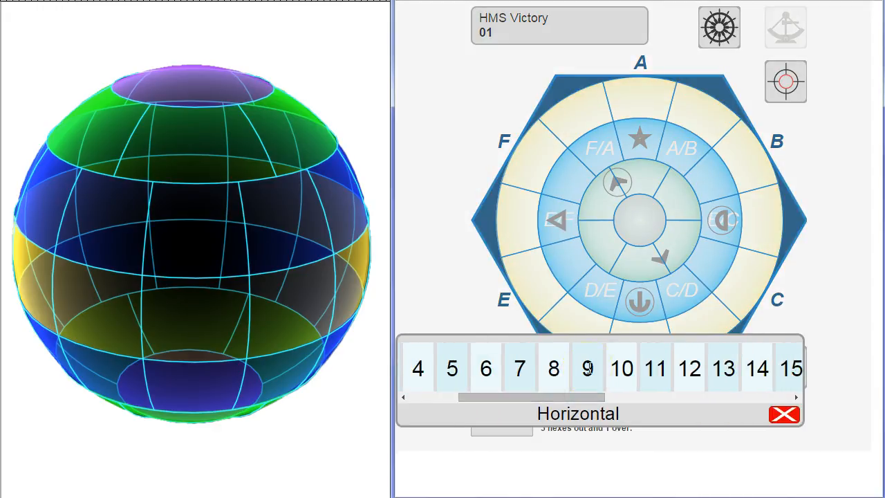
left_click(587, 368)
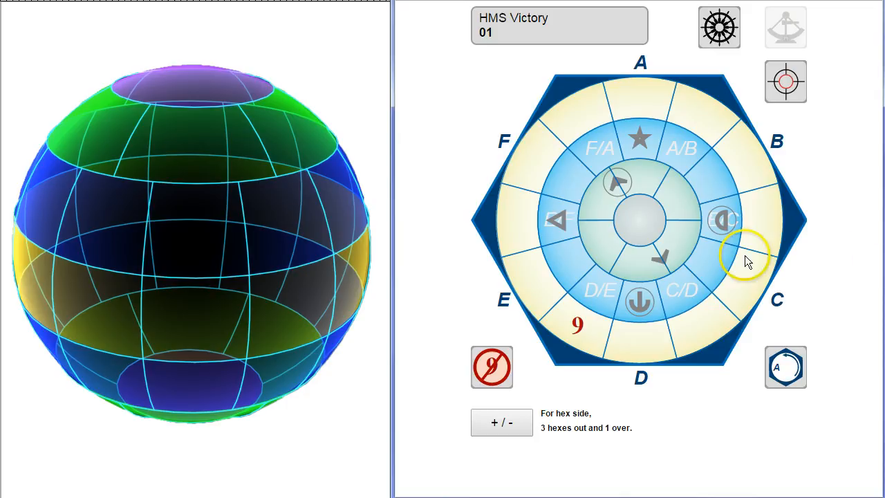
Set the target's vertical distance to +7 and toggle the plotted range marker twice
left_click(637, 219)
left_click_drag(622, 190, 614, 159)
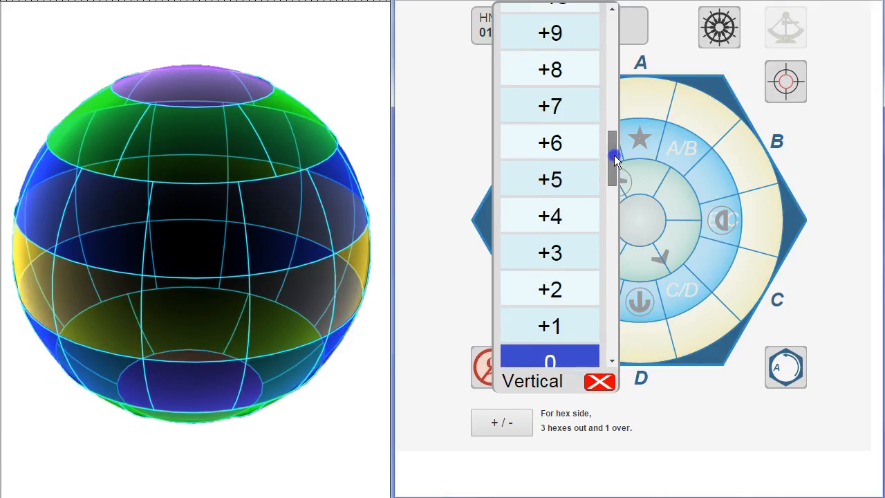
left_click(571, 110)
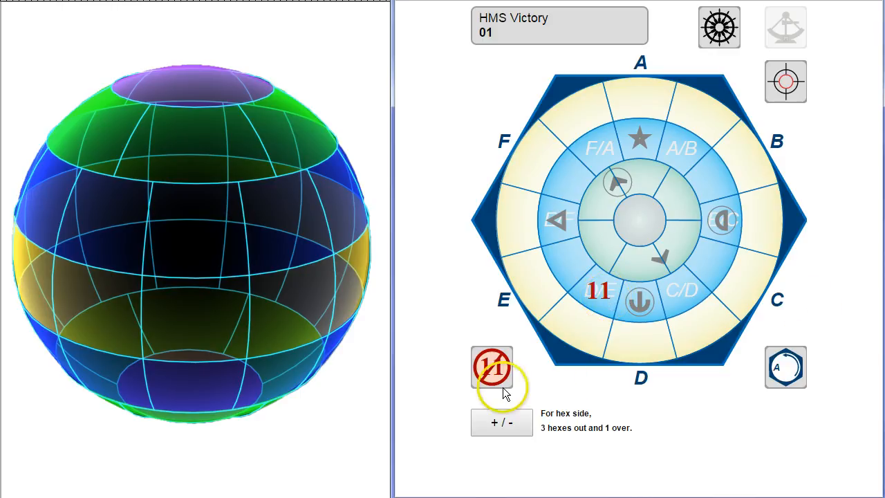
left_click(489, 372)
left_click(489, 371)
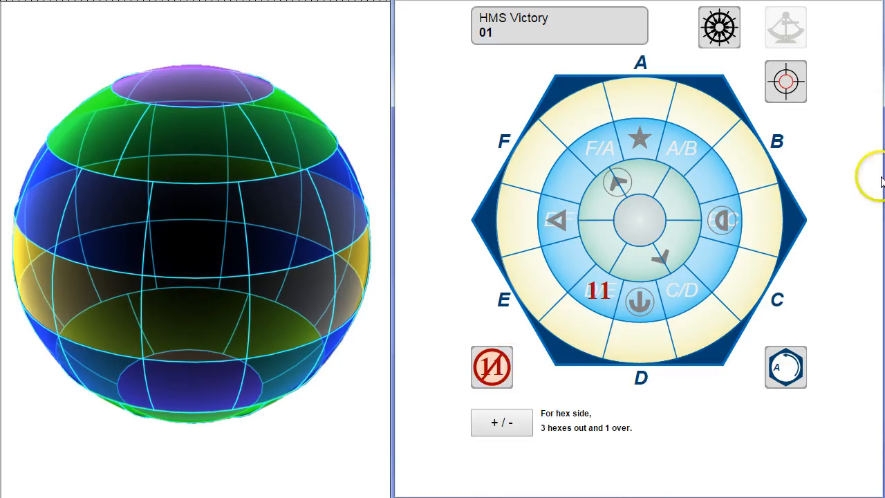
View the target's position relative to HMS Victory in the targeting display and return to the helm
left_click(785, 87)
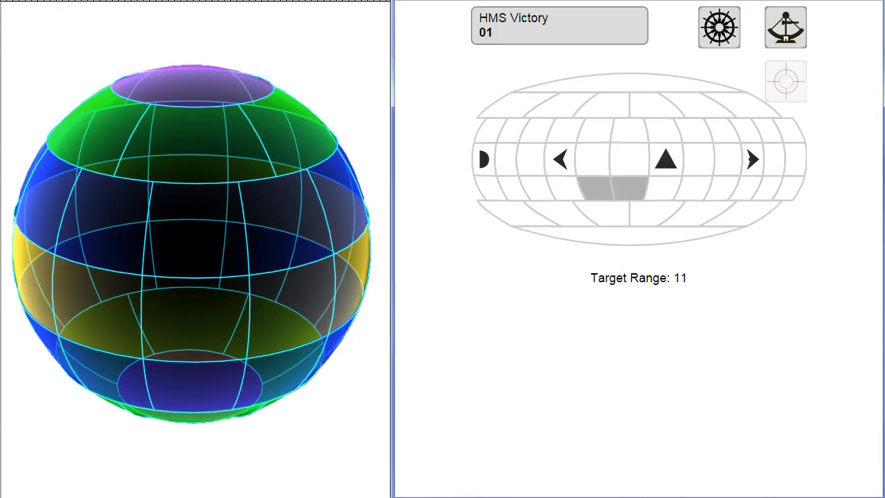
left_click(719, 33)
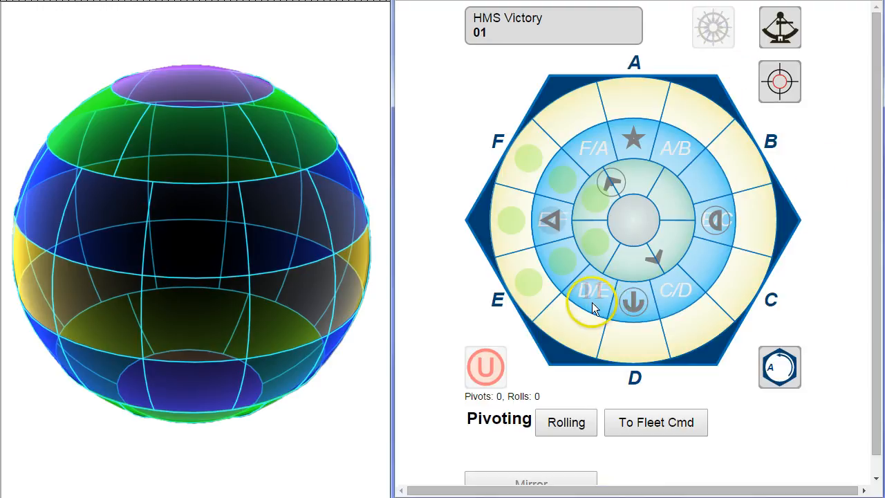